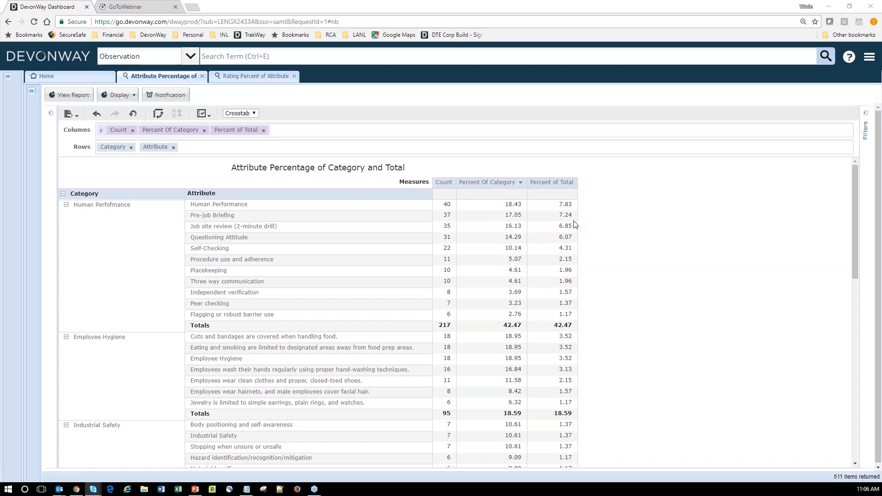
Review the counts and percentages in the attribute crosstab down to its grand totals
scroll(566, 268, "down", 10)
scroll(566, 267, "down", 1)
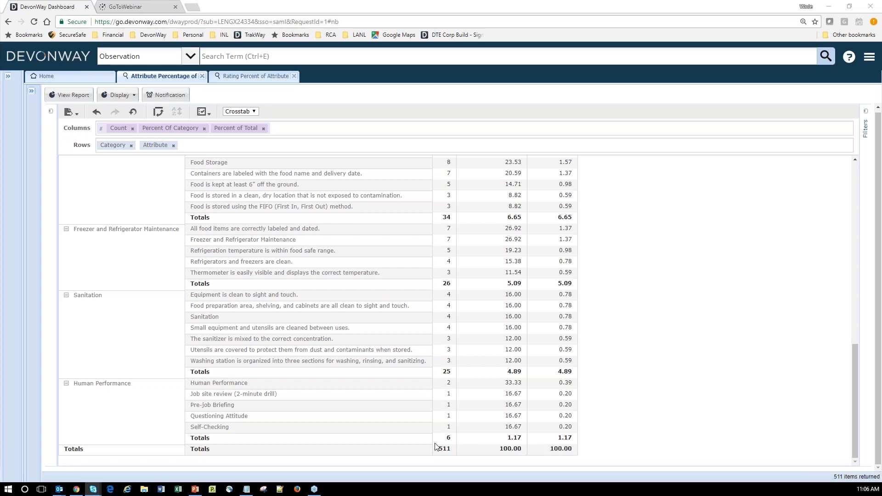
scroll(436, 446, "up", 10)
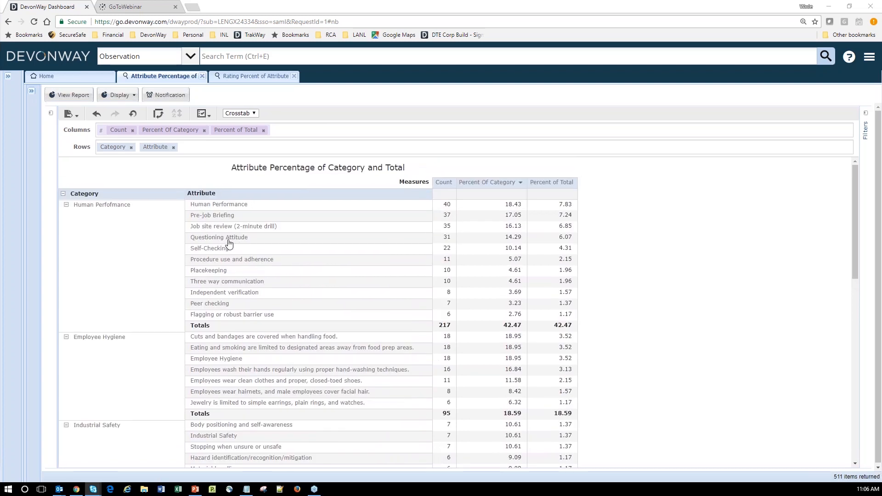
Show the report's available fields and measures, and check which view types it offers
left_click(51, 114)
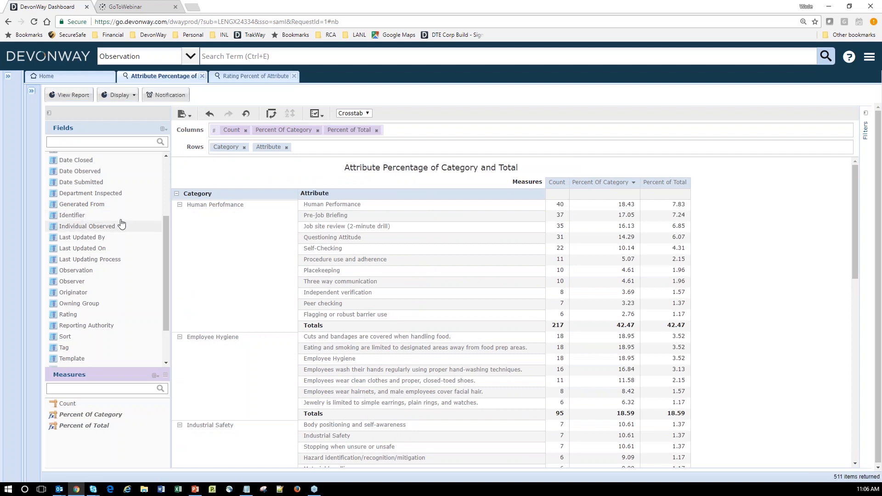
scroll(149, 278, "down", 2)
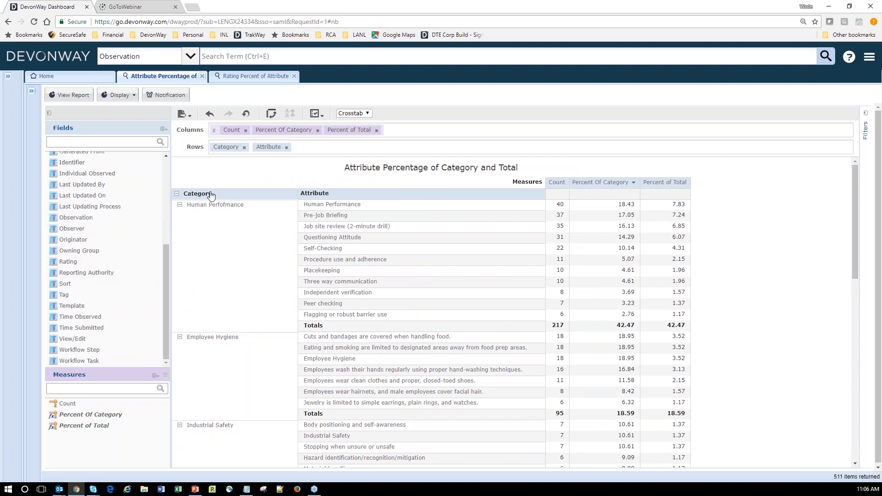
left_click(367, 113)
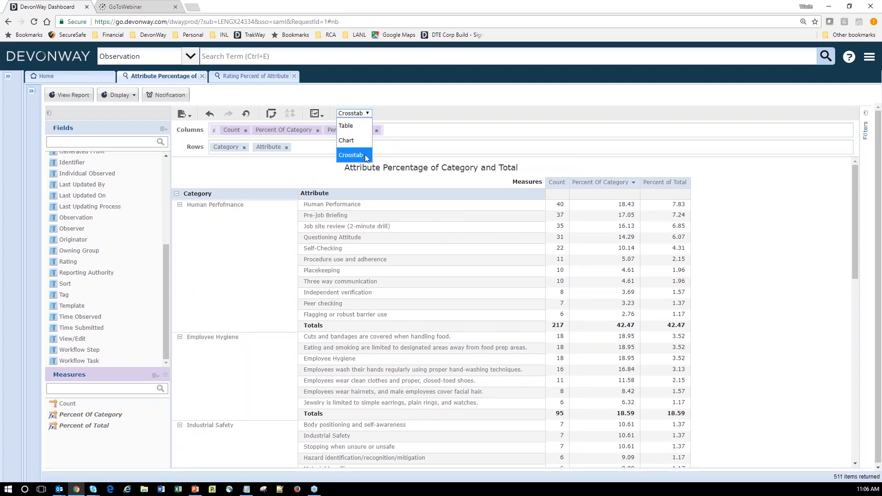
left_click(402, 113)
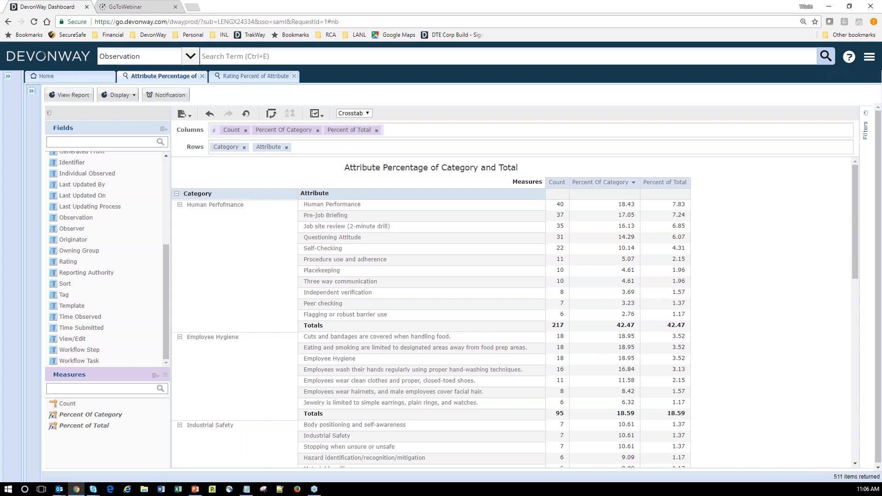
Remove the Percent Of Category and Percent of Total measures from the crosstab's columns
left_click(318, 131)
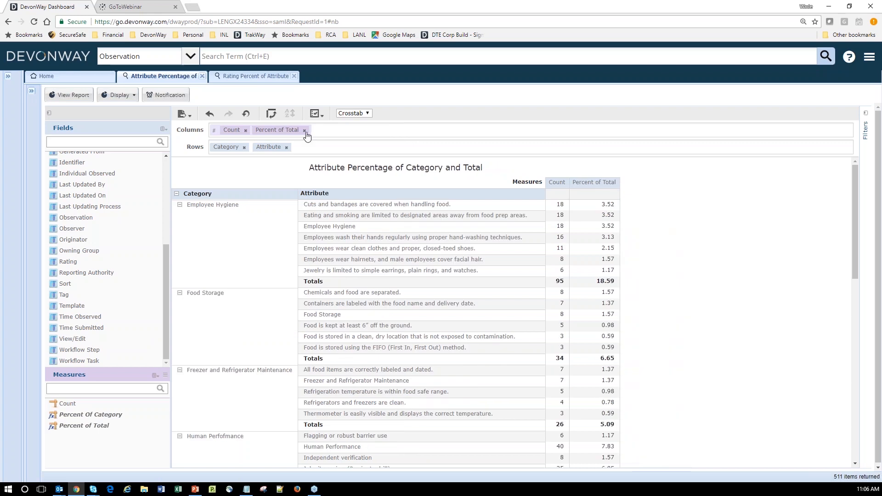
left_click(305, 131)
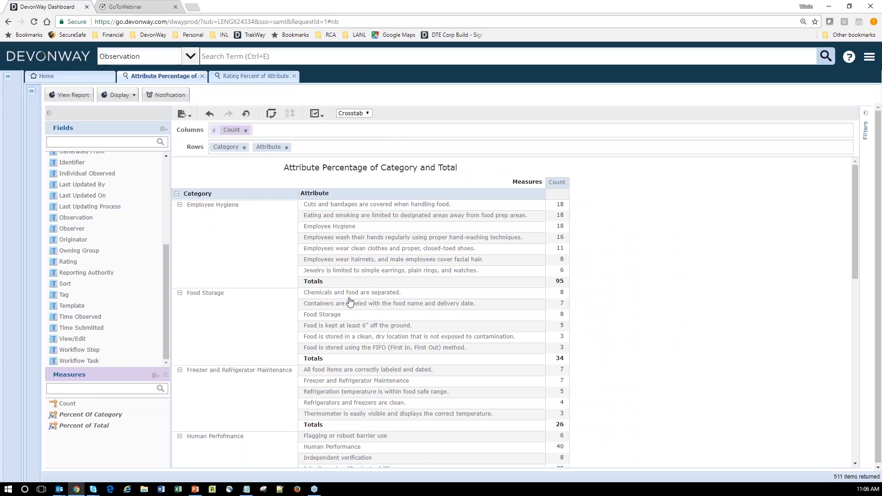
scroll(347, 300, "down", 5)
scroll(347, 300, "up", 5)
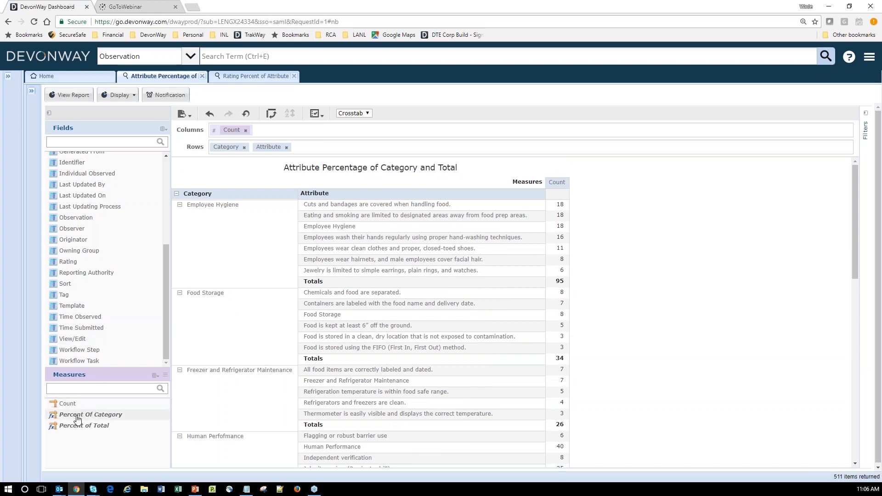
Look through the functions offered for a new calculated measure, as far as PercentOf, without creating the measure
left_click(155, 375)
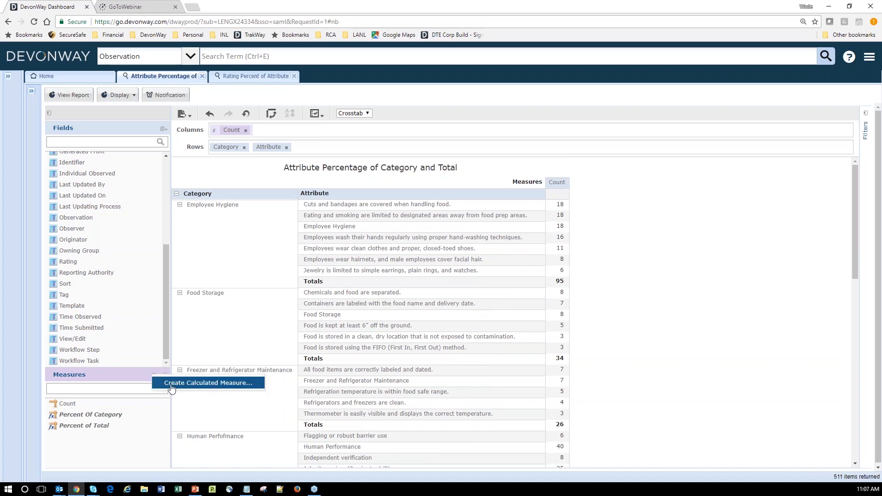
left_click(172, 388)
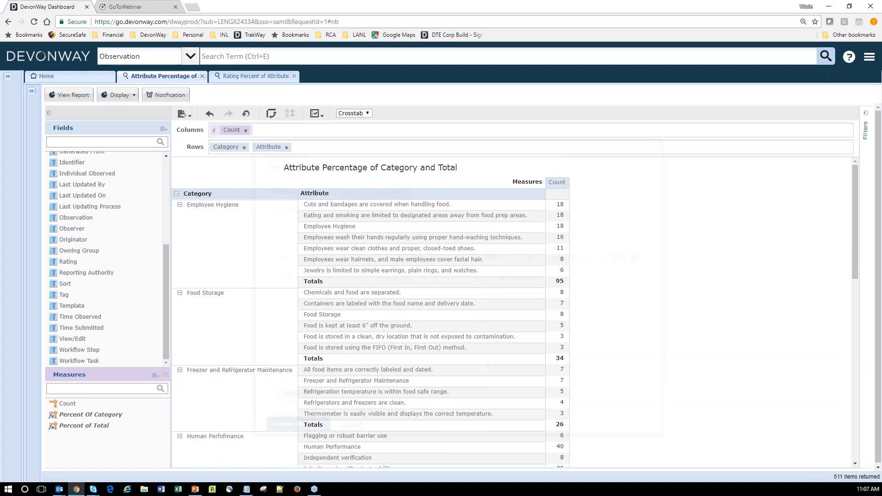
scroll(452, 338, "down", 5)
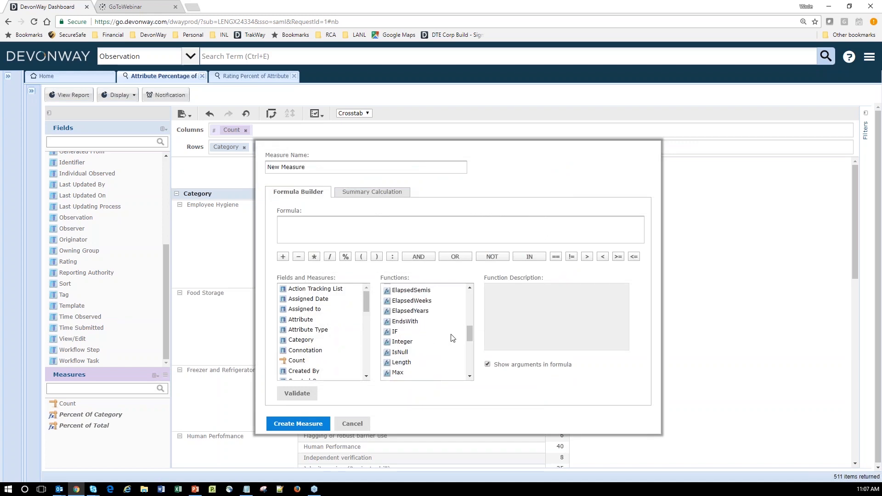
scroll(474, 340, "down", 2)
scroll(452, 335, "down", 2)
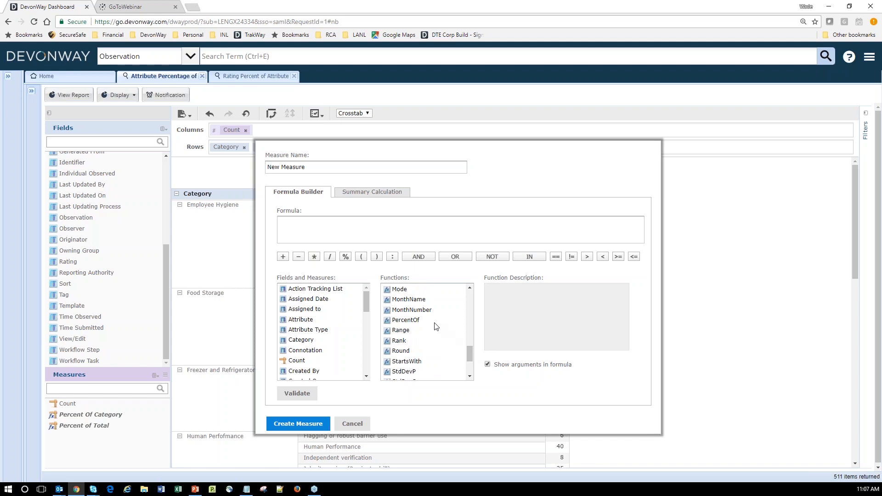
left_click(353, 423)
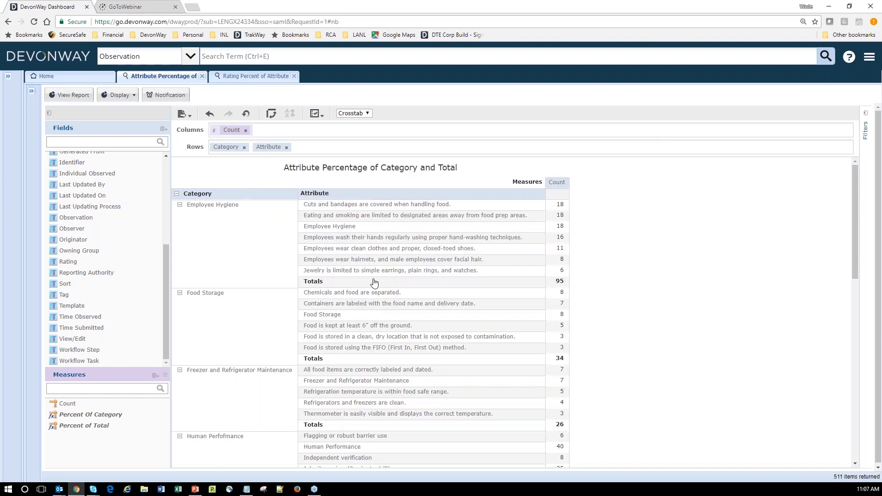
Inspect the Percent Of Category measure's formula and the PercentOf function's description, leaving the measure unmodified
right_click(108, 416)
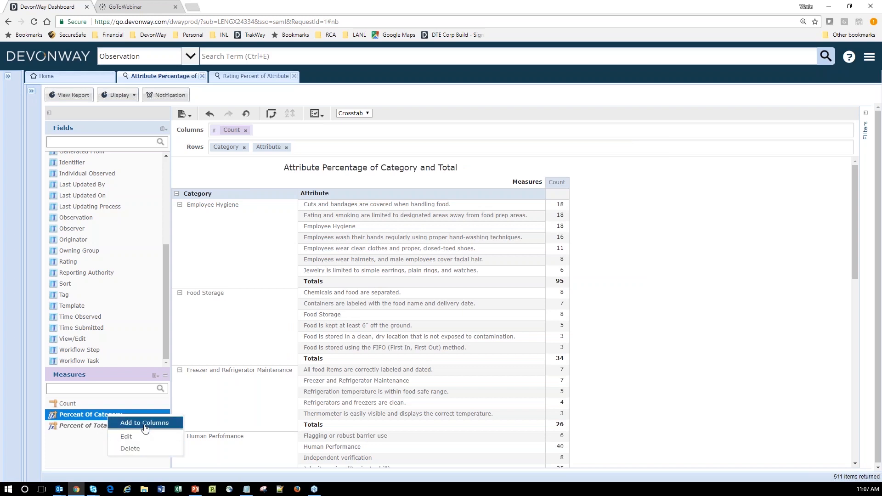
left_click(144, 440)
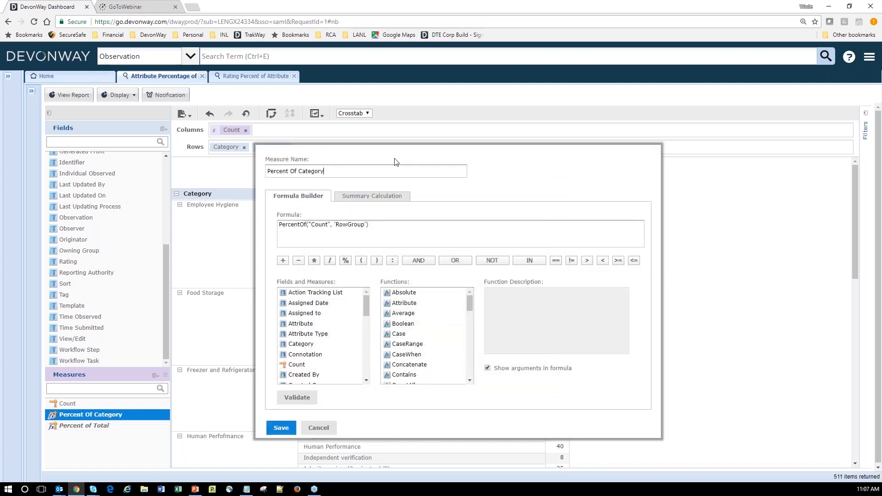
left_click_drag(470, 306, 464, 349)
left_click(424, 352)
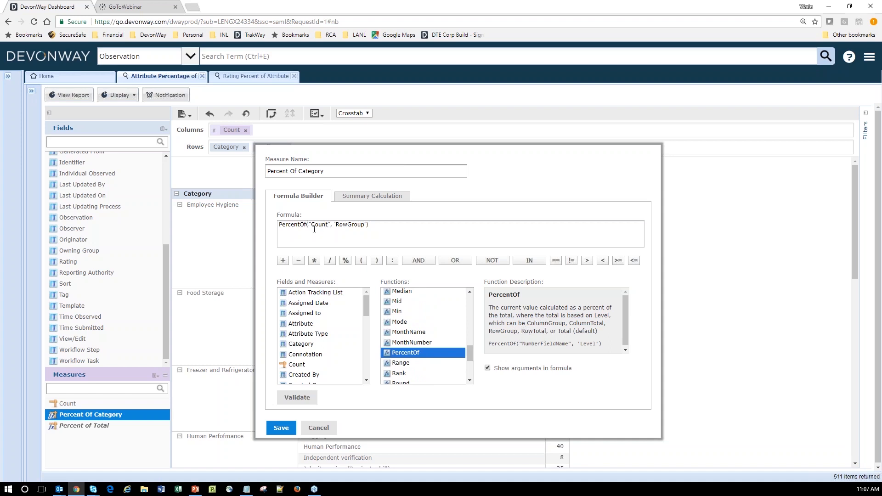
left_click_drag(312, 226, 328, 226)
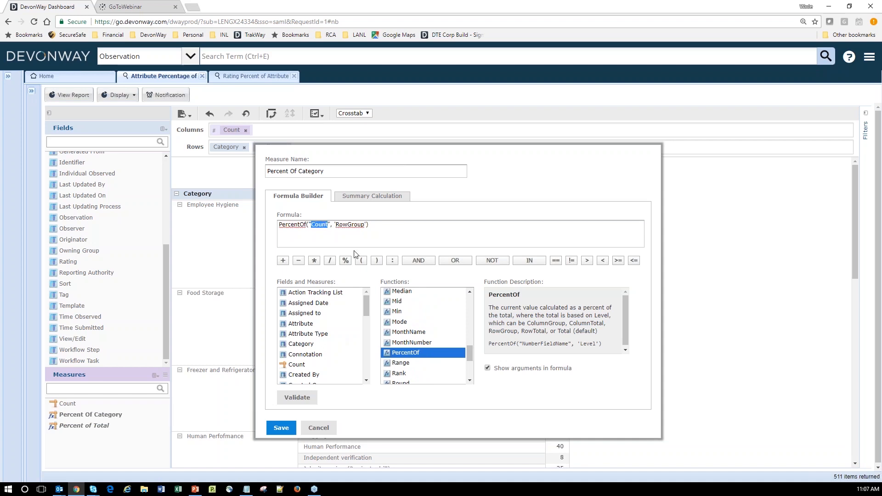
left_click(351, 224)
left_click(317, 426)
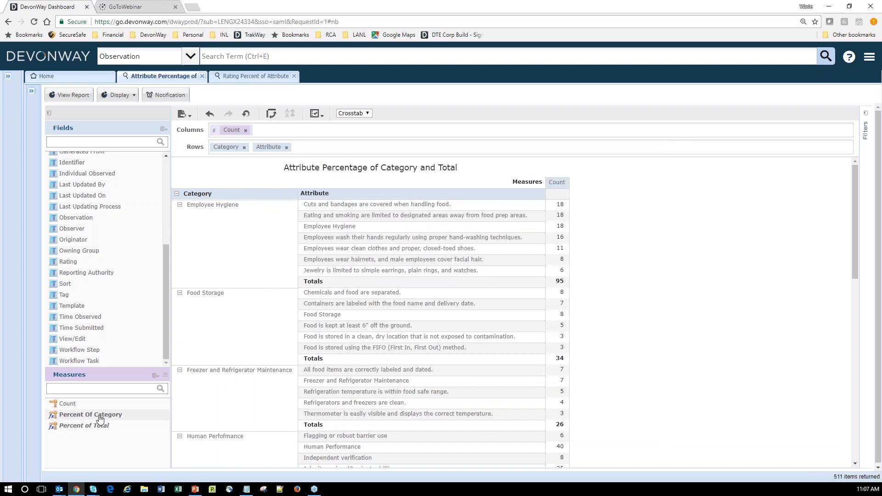
Add the Percent Of Category and Percent of Total measures to the crosstab's columns
left_click_drag(80, 418, 230, 225)
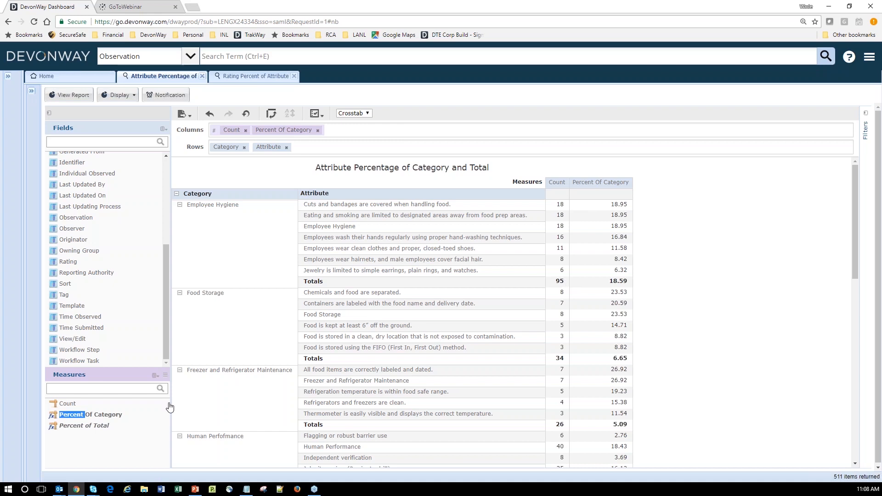
left_click(84, 427)
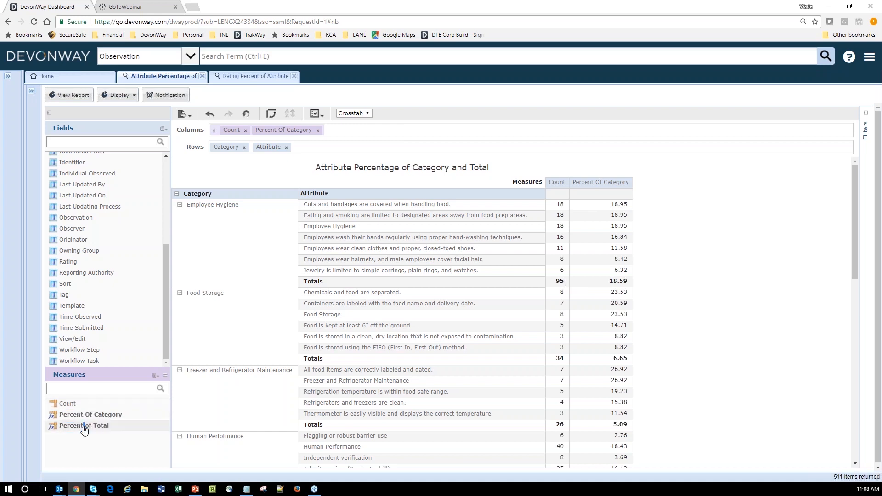
left_click(84, 427)
Inspect the level argument in the Percent of Total measure's formula, then close it without saving
right_click(85, 428)
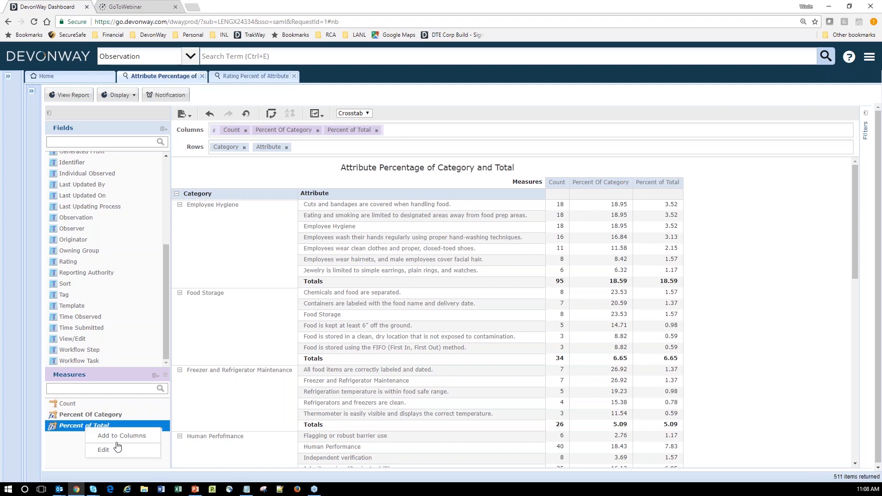
left_click(141, 456)
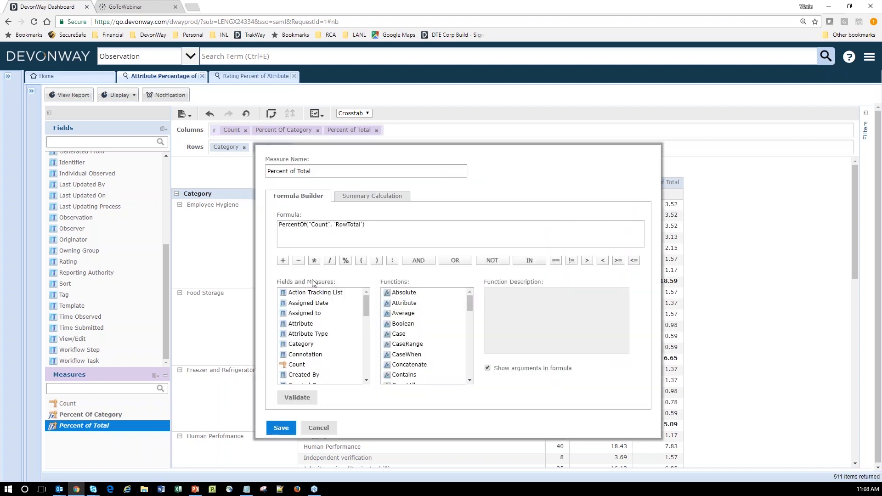
left_click_drag(348, 224, 361, 225)
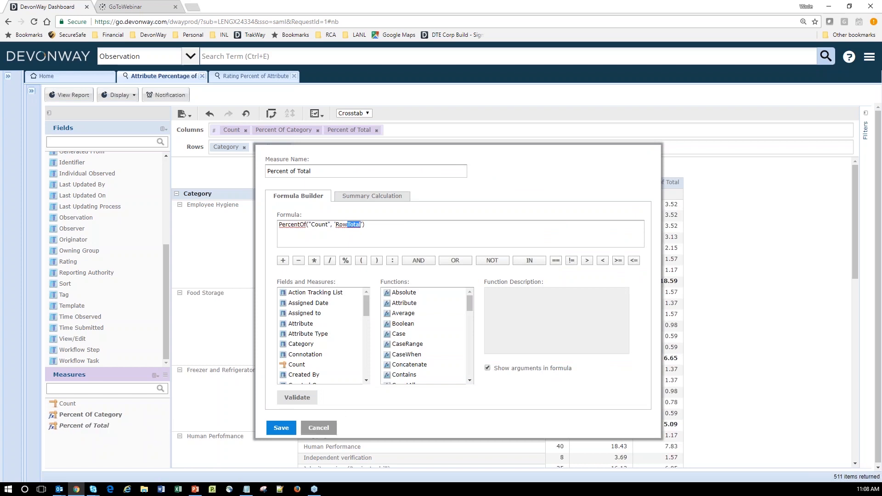
left_click(318, 428)
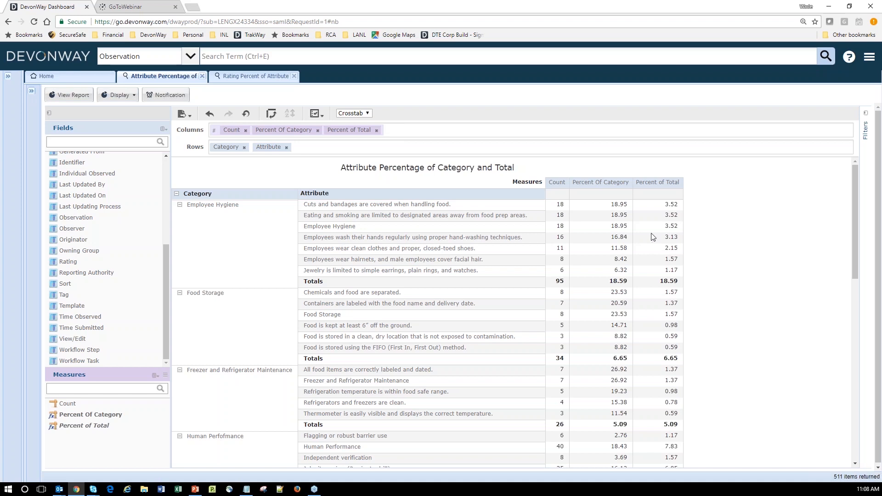
Remove the Count measure from the crosstab's columns after checking the grand totals
scroll(653, 237, "down", 15)
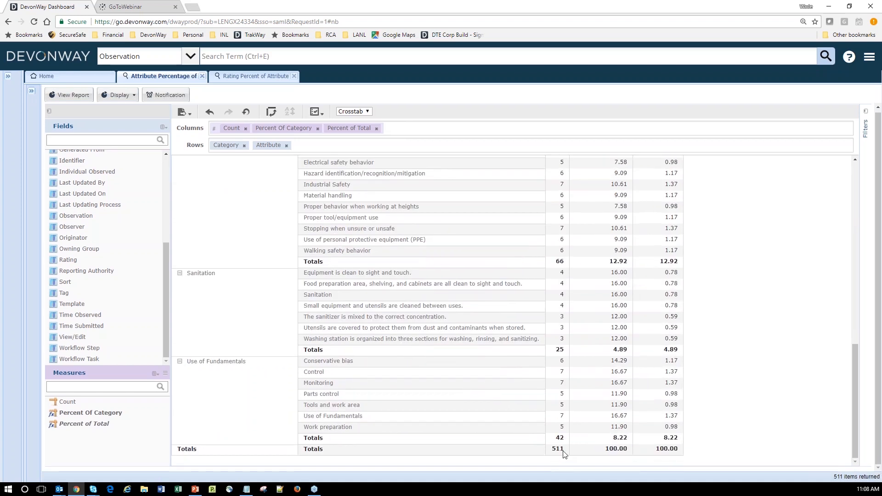
scroll(542, 442, "up", 15)
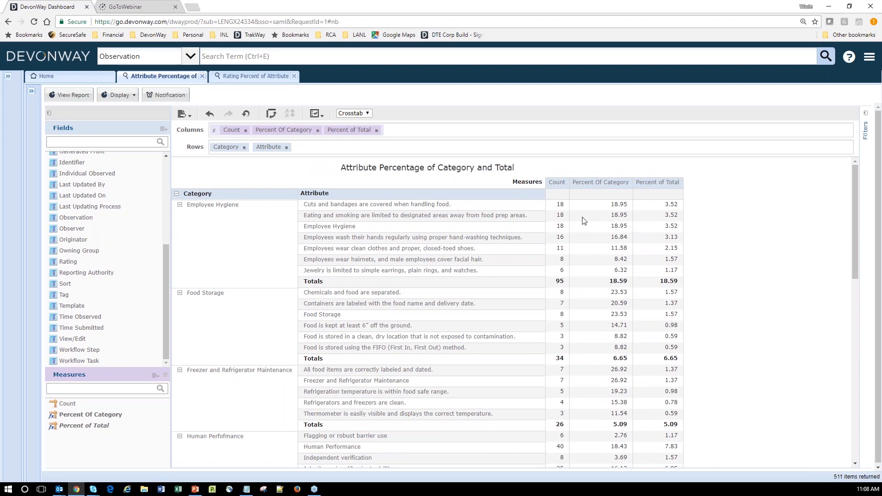
left_click(562, 213)
left_click(245, 131)
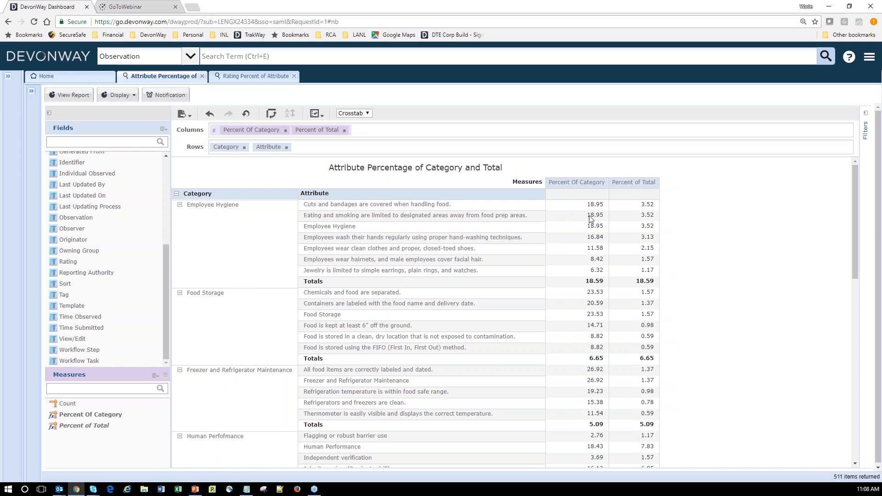
Change the data format of the Percent Of Category column to whole numbers without decimals
left_click(593, 183)
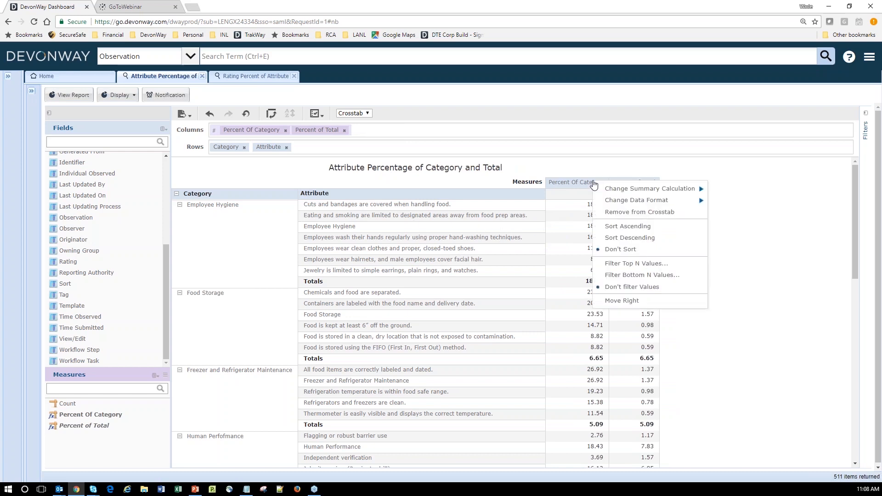
left_click(586, 182)
left_click(585, 182)
mouse_move(651, 194)
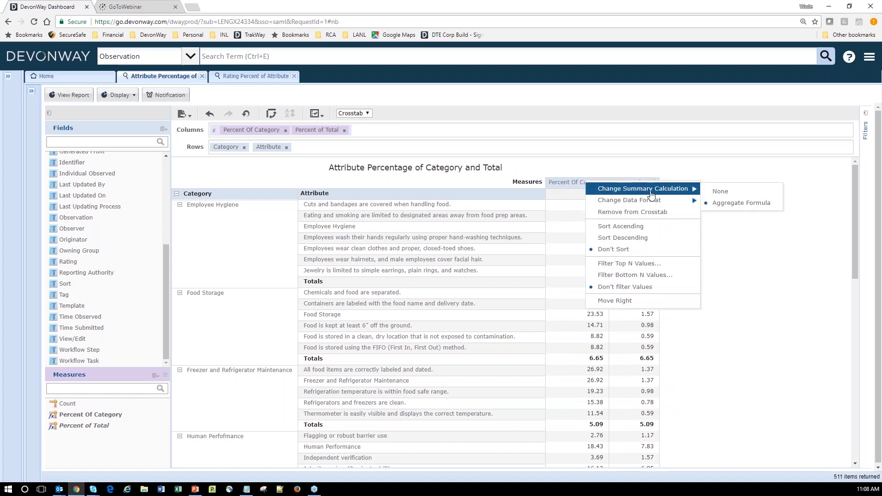
left_click(730, 203)
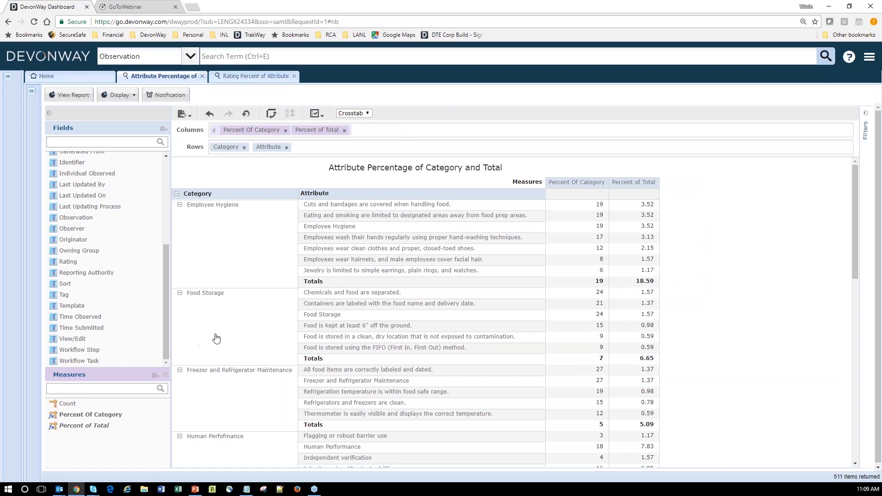
Read the PercentOf function's description in the Percent Of Category measure's formula editor, then close it without saving
right_click(113, 418)
left_click(129, 439)
right_click(126, 421)
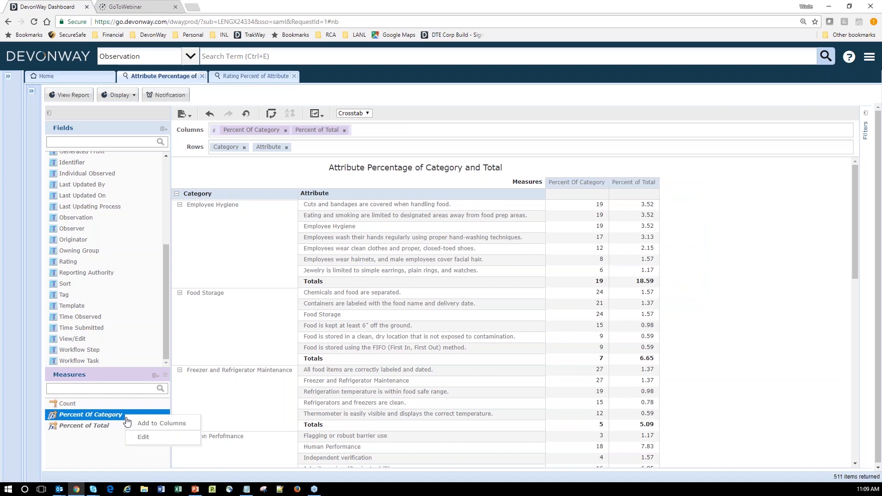
left_click(136, 437)
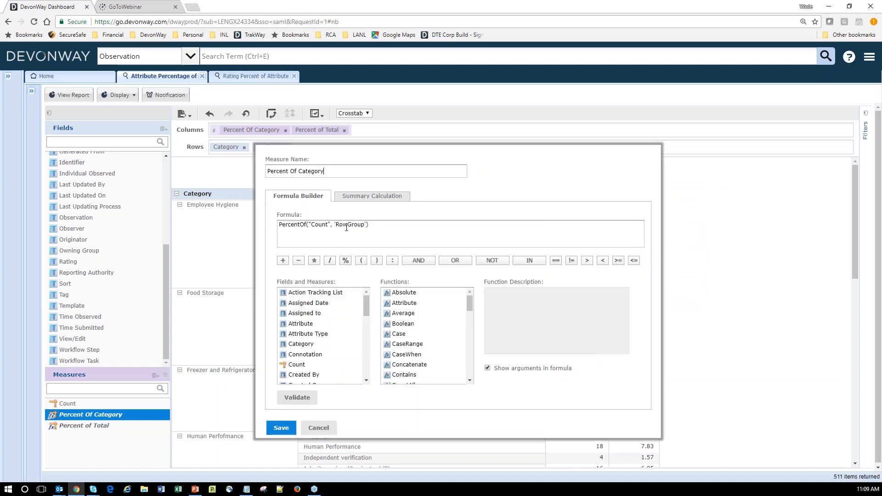
scroll(470, 350, "down", 8)
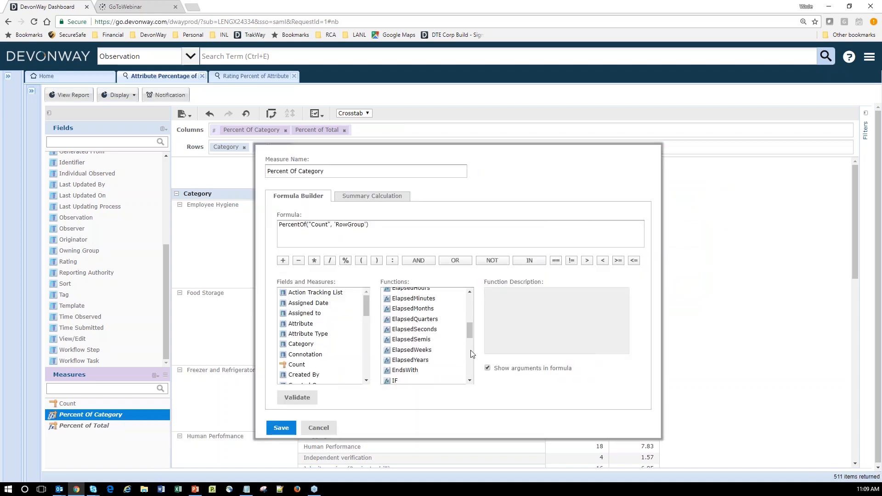
scroll(470, 356, "down", 3)
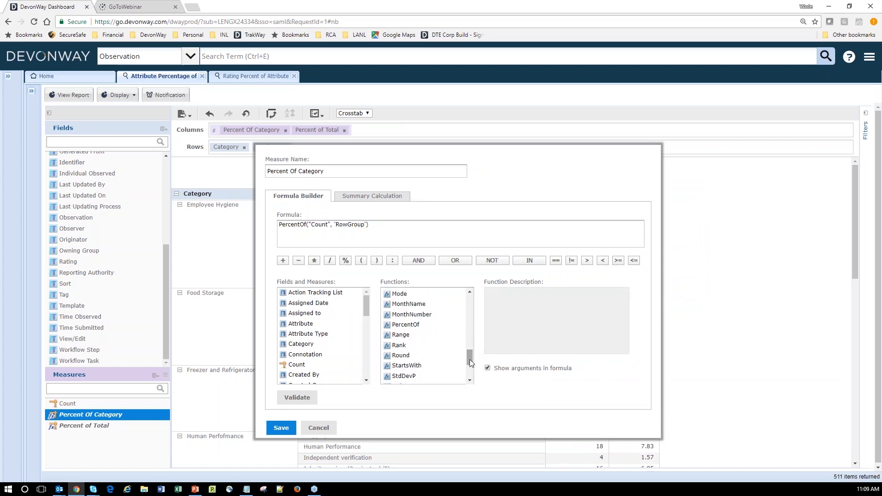
left_click(448, 326)
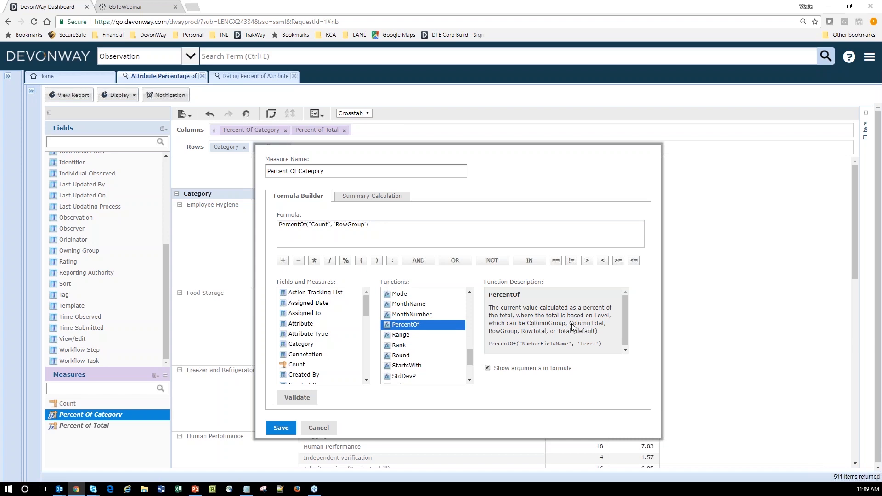
left_click(317, 427)
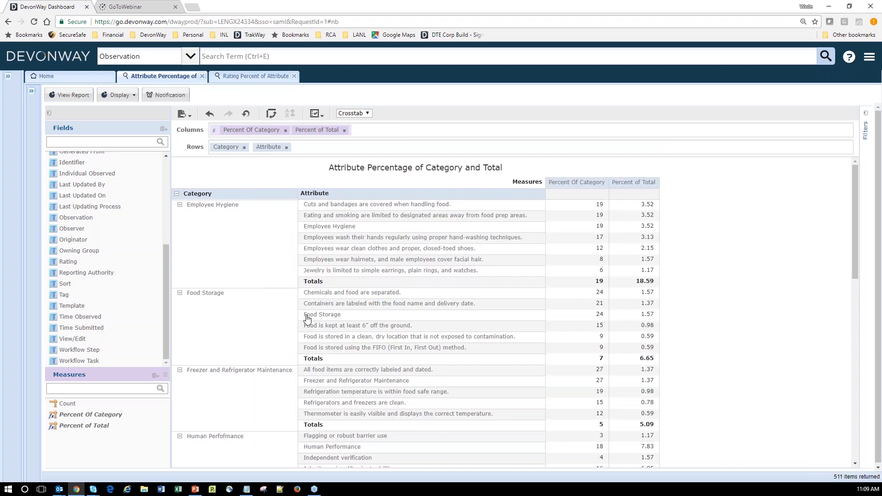
In the Rating Percent of Attribute report, inspect the level argument of the Percent of Attribute formula, then close it without saving
left_click(236, 78)
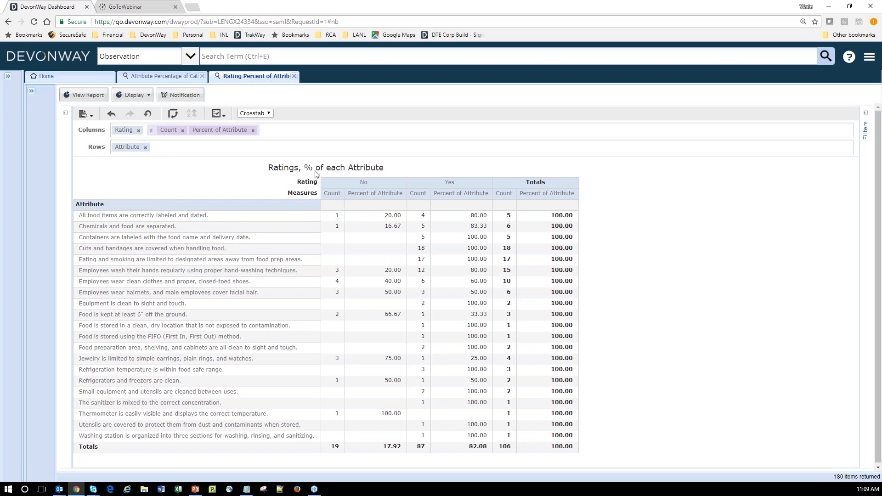
left_click(65, 113)
left_click(143, 414)
right_click(145, 416)
left_click(179, 439)
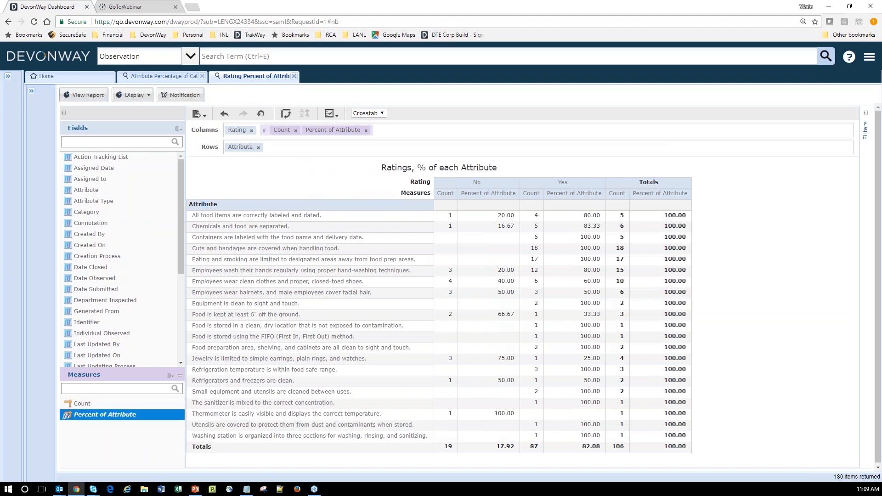
left_click_drag(342, 224, 364, 224)
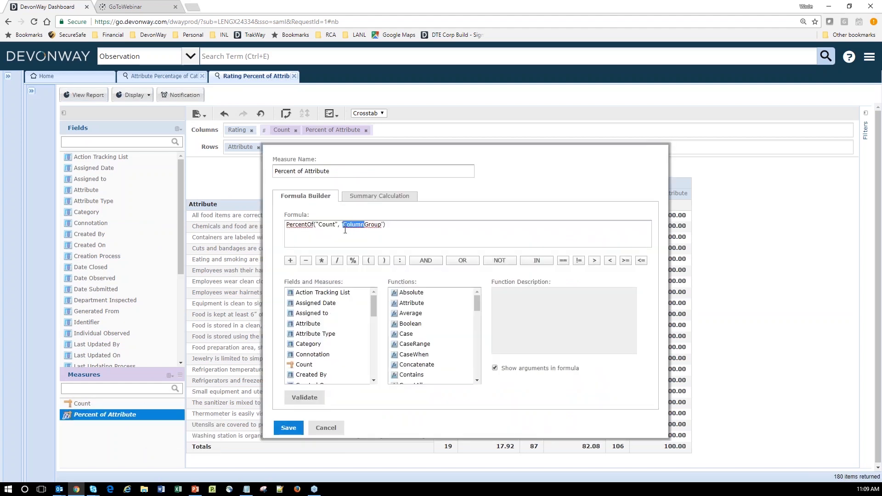
left_click(320, 434)
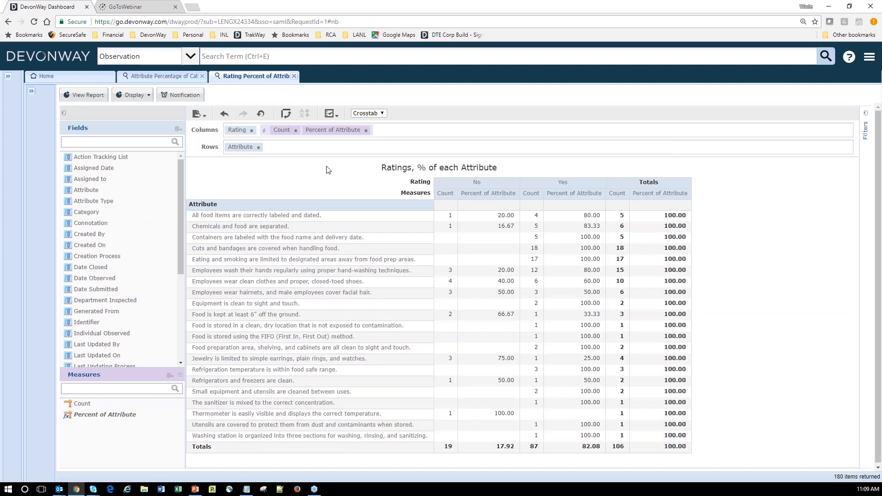
left_click(64, 112)
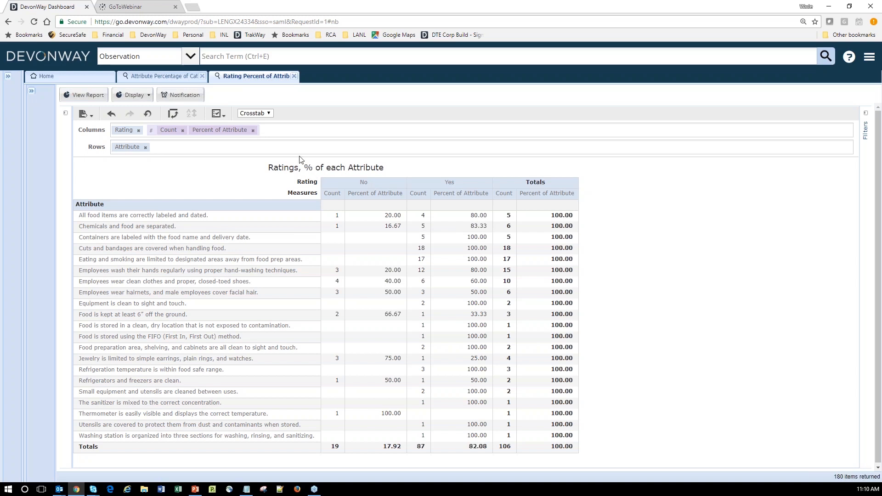
Add the Created On field to the crosstab and place it in the columns ahead of Rating
left_click(65, 113)
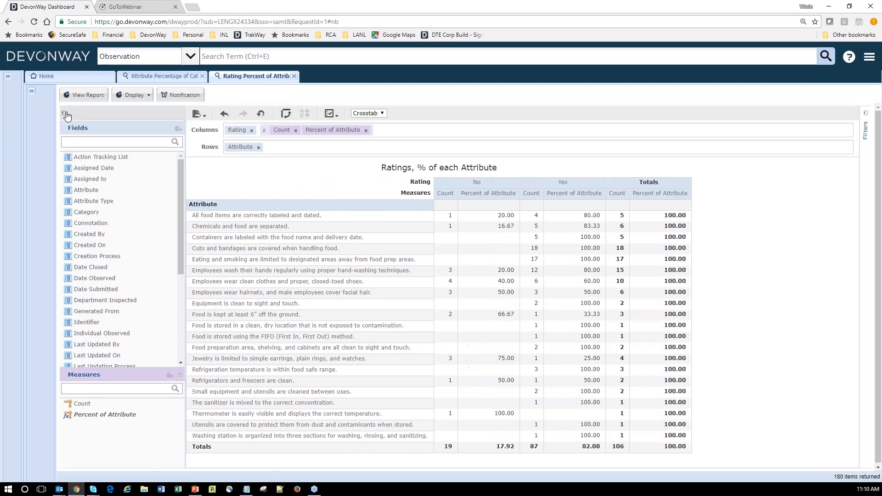
scroll(134, 271, "down", 3)
scroll(136, 309, "up", 3)
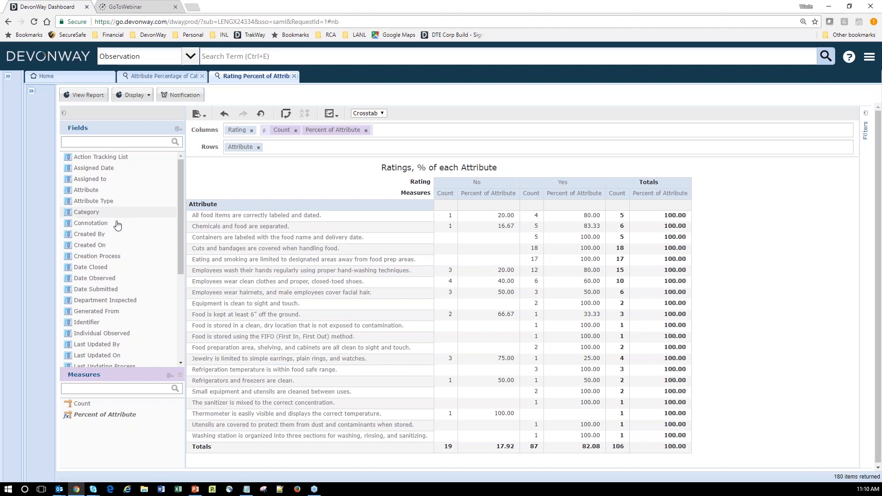
left_click(104, 248)
left_click_drag(104, 249, 284, 147)
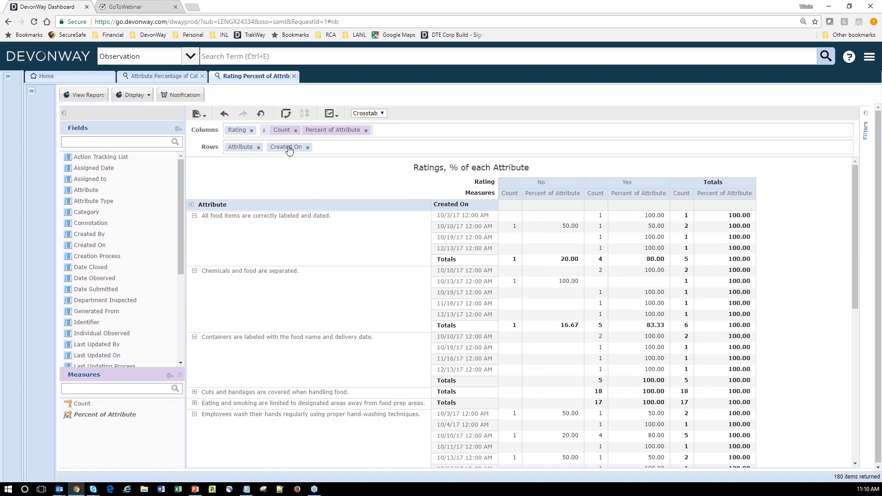
left_click_drag(286, 147, 238, 131)
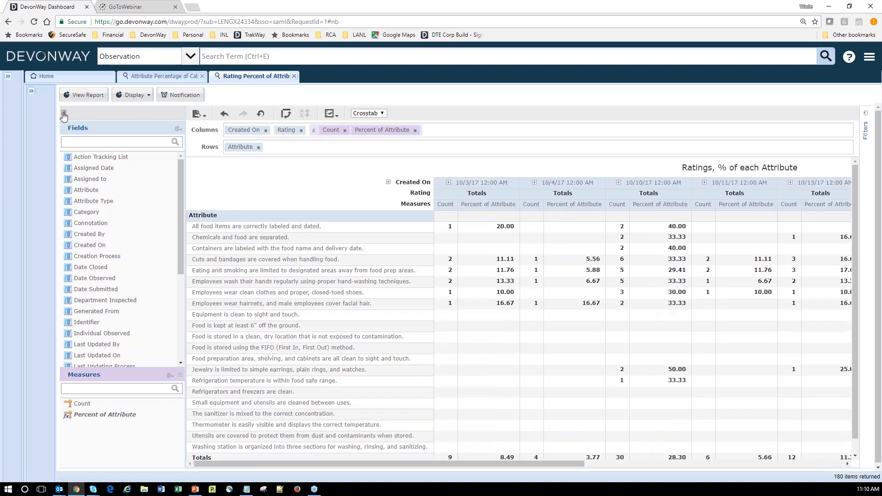
left_click(63, 113)
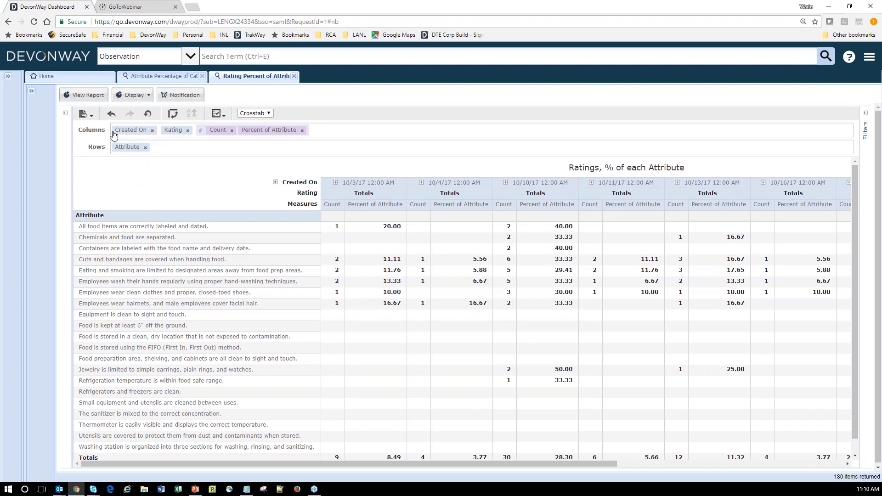
Change the grouping of the Created On column field to Month
right_click(131, 132)
mouse_move(160, 137)
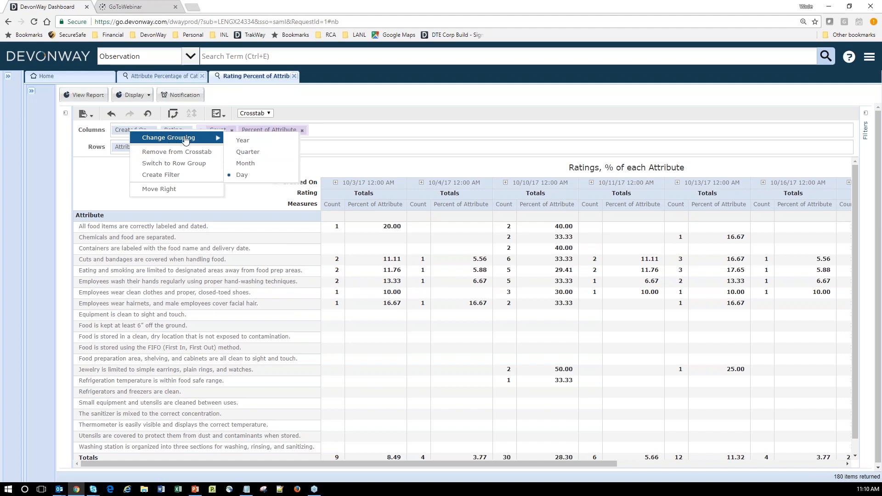
left_click(243, 164)
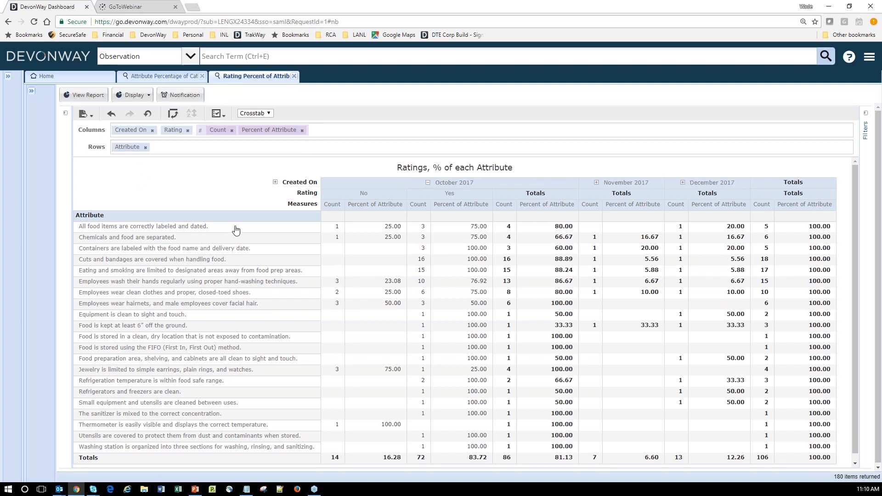
Compare the October 2017 column group collapsed and expanded by rating, leaving it collapsed to its totals
left_click(427, 183)
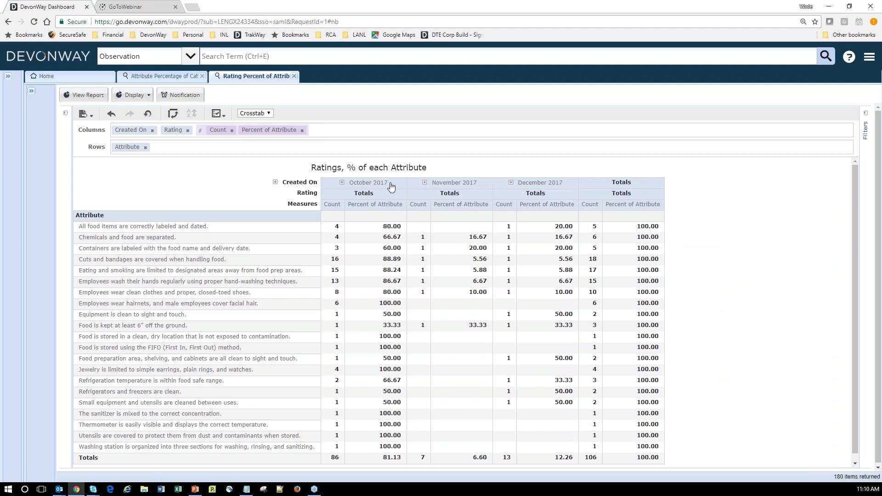
left_click(341, 184)
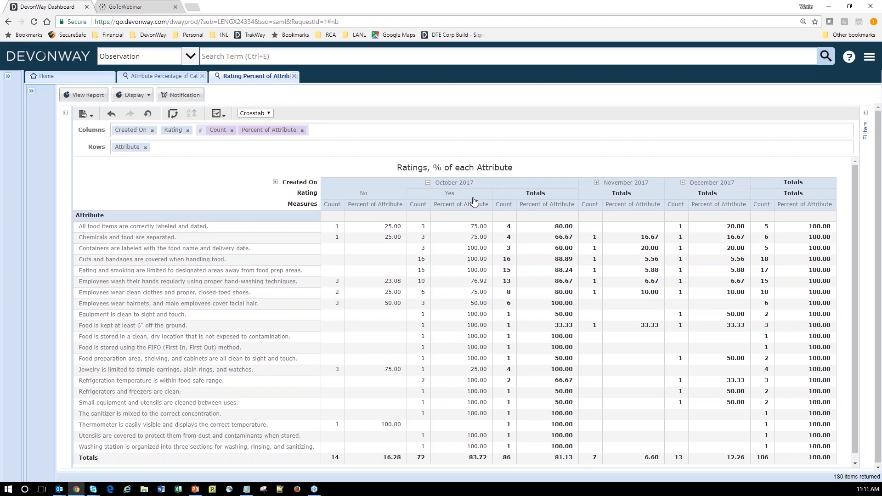
left_click(428, 184)
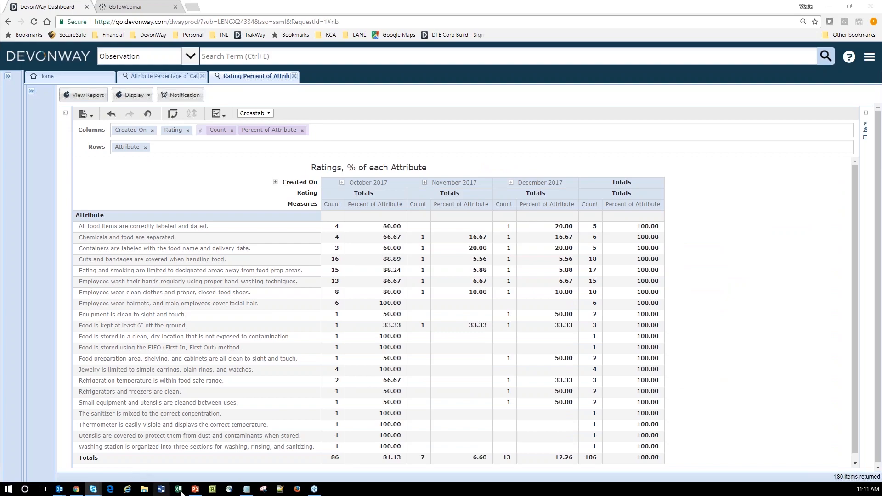
Switch to PowerPoint and start the slide show from the BI "Percent Of" Calculated Field Function slide
left_click(196, 489)
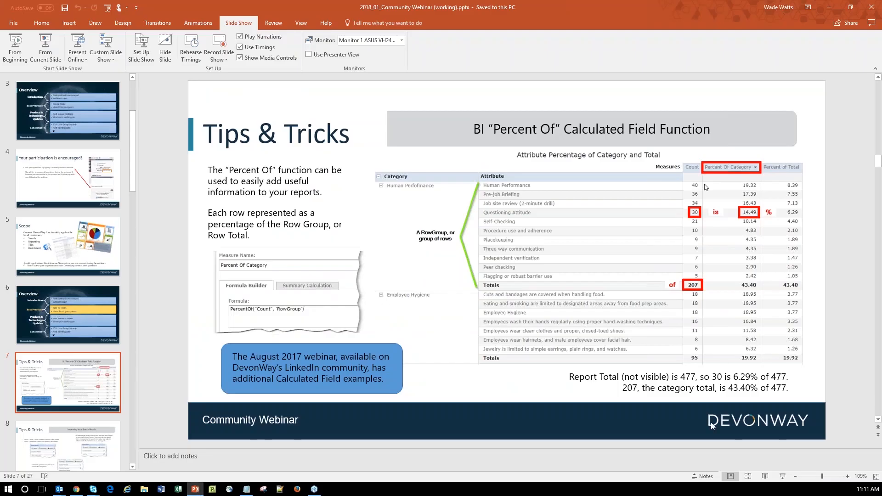
left_click(781, 477)
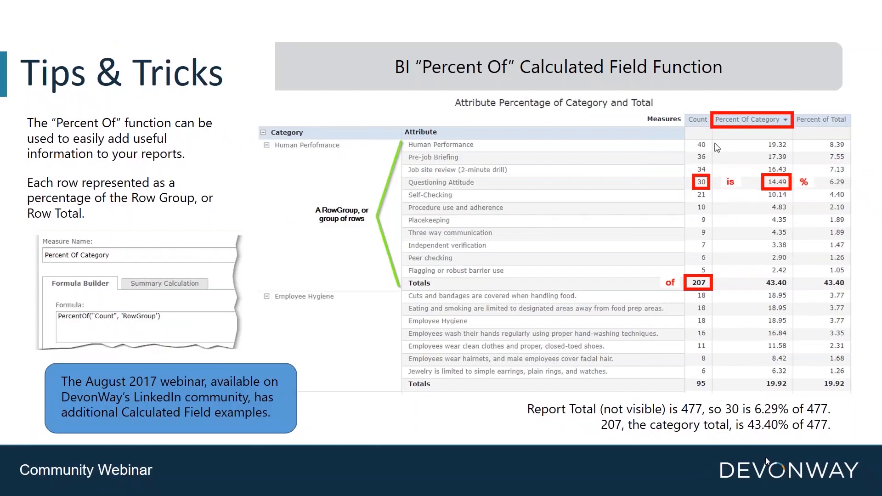